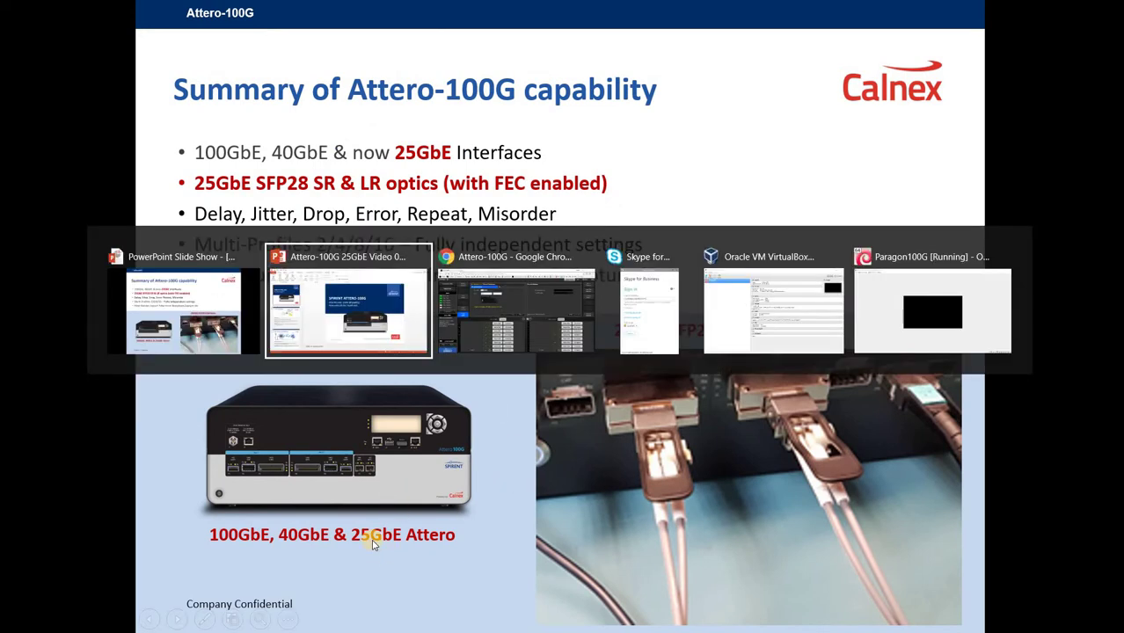
Switch to the Attero-100G page in Google Chrome and open Profile Impairment from its home page.
key("Tab")
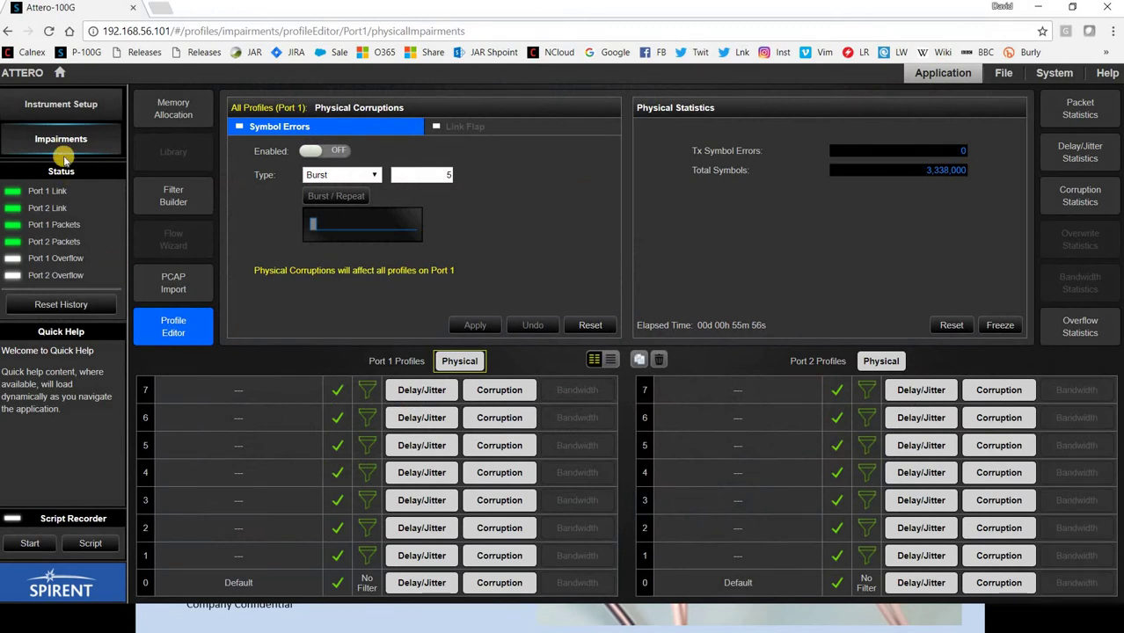
left_click(60, 73)
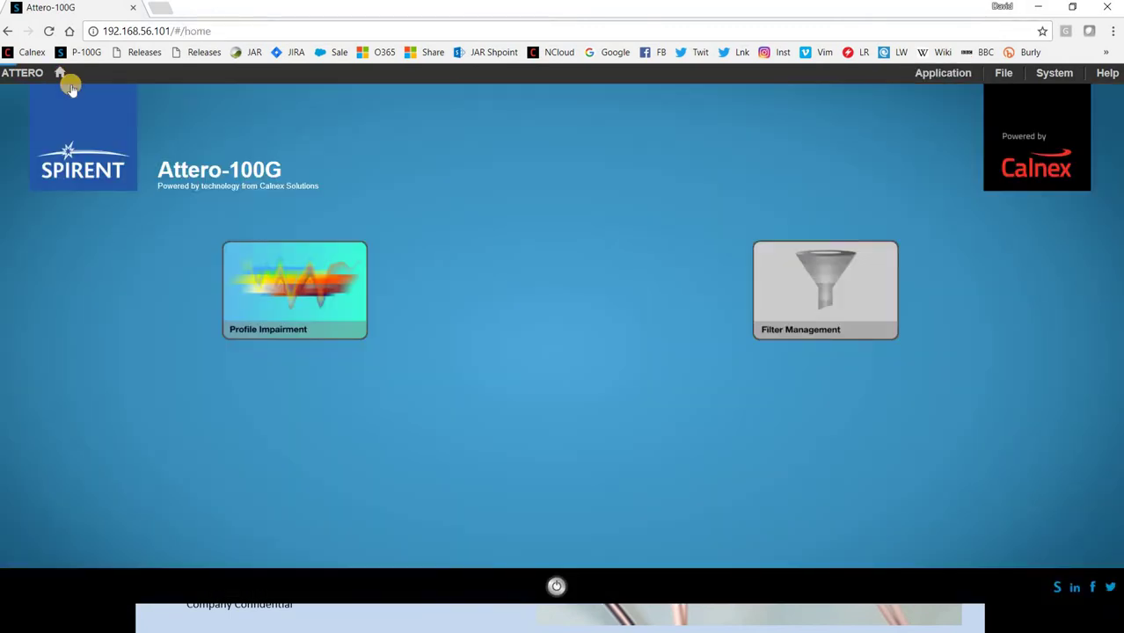
left_click(289, 299)
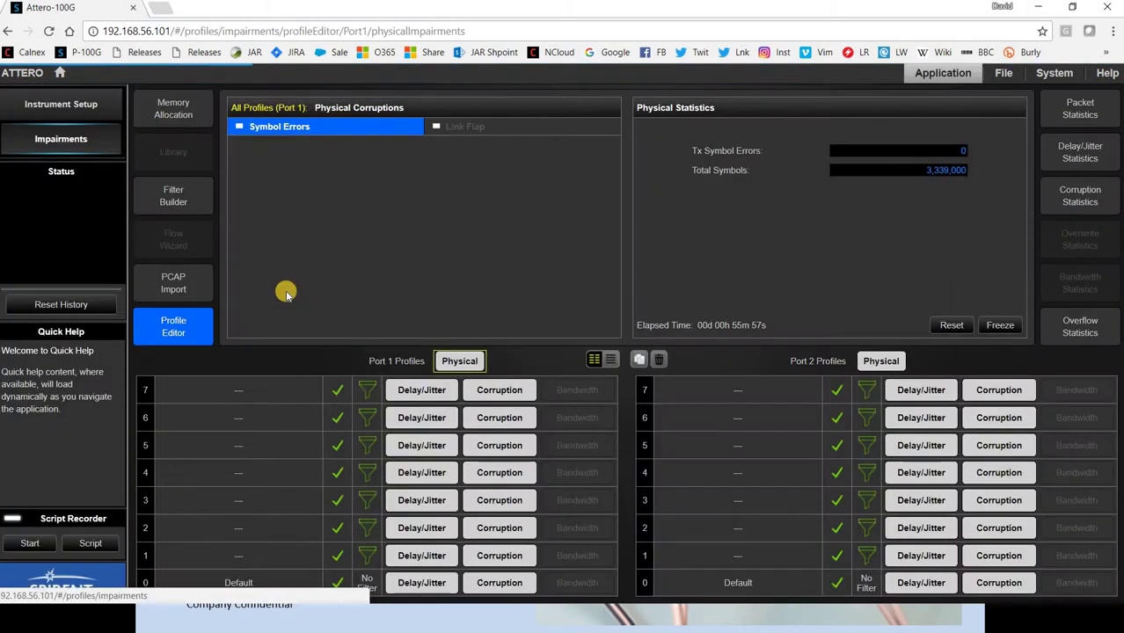
Review the data path and port selection in Instrument Setup, and the filter editor of Port 1 profile 7.
left_click(77, 111)
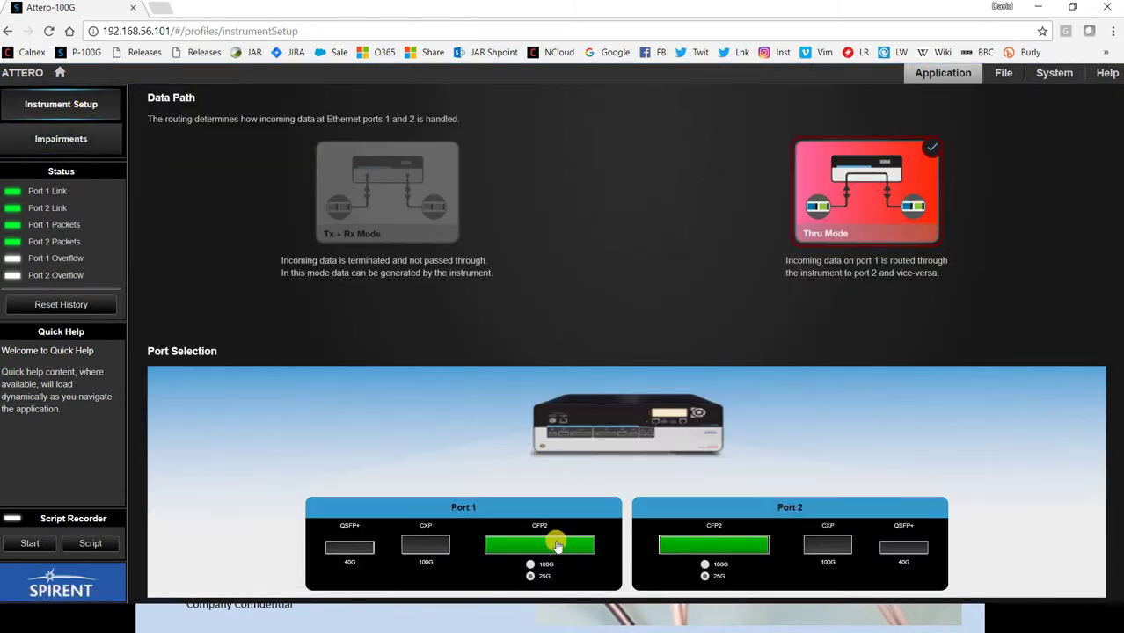
mouse_move(557, 546)
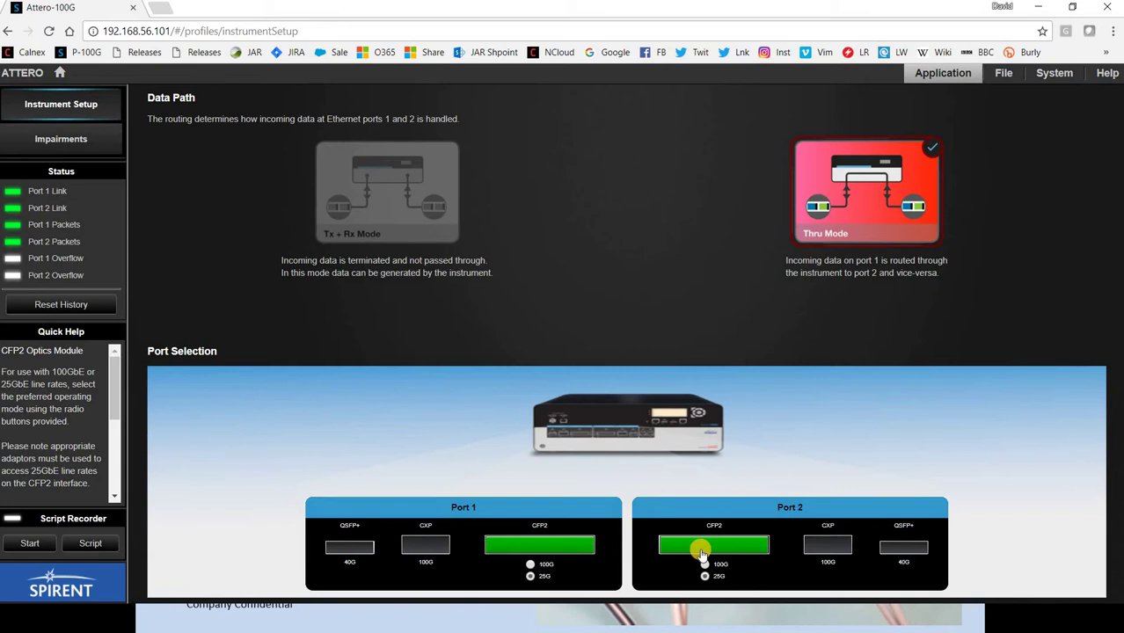
left_click(47, 148)
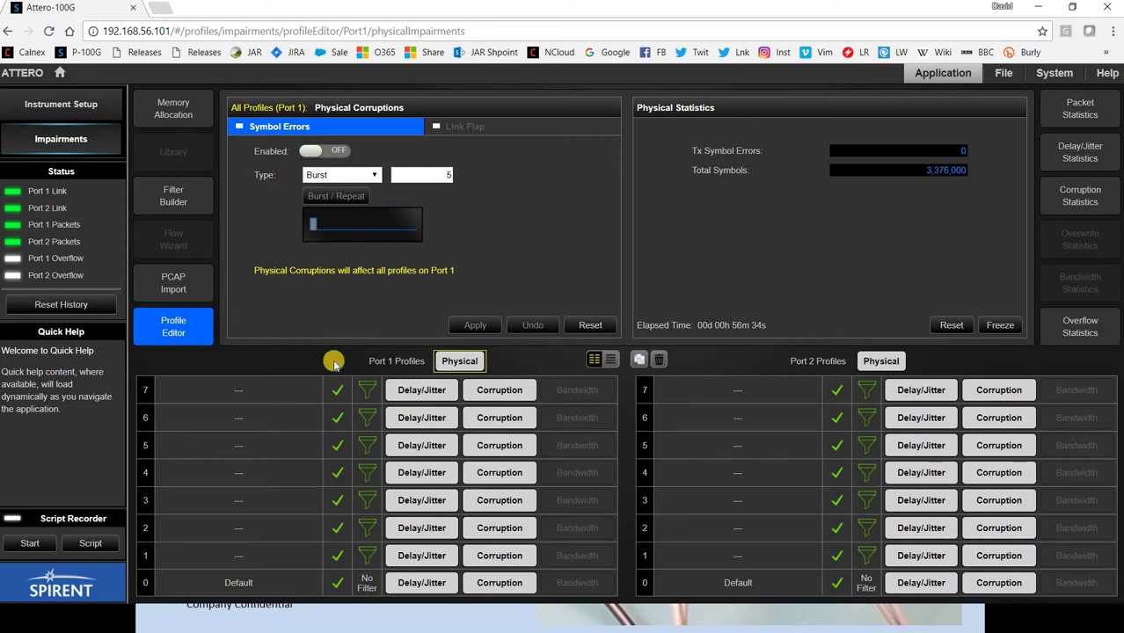
left_click(368, 388)
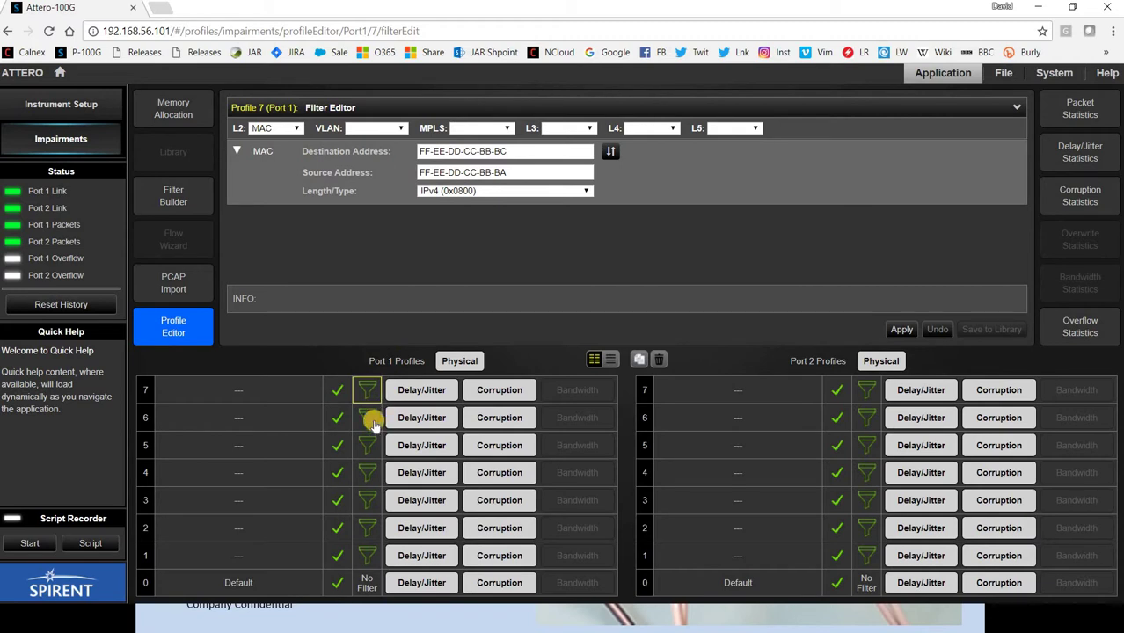
Enable the Delay impairment on Port 1 profile 7, check its delay value, and disable it again.
left_click(426, 392)
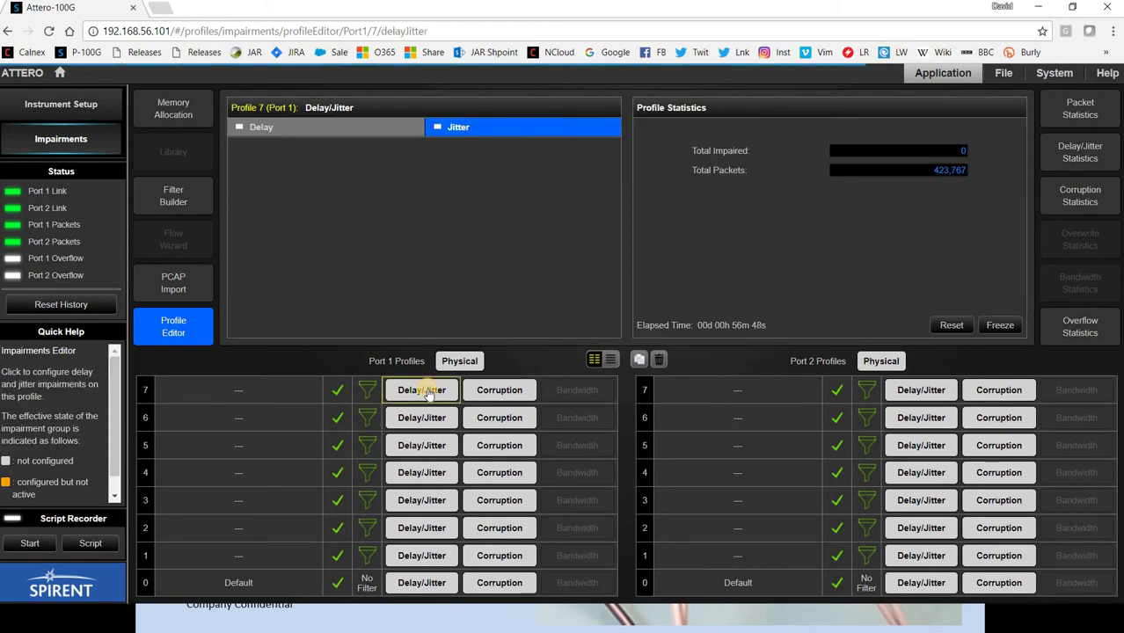
left_click(252, 127)
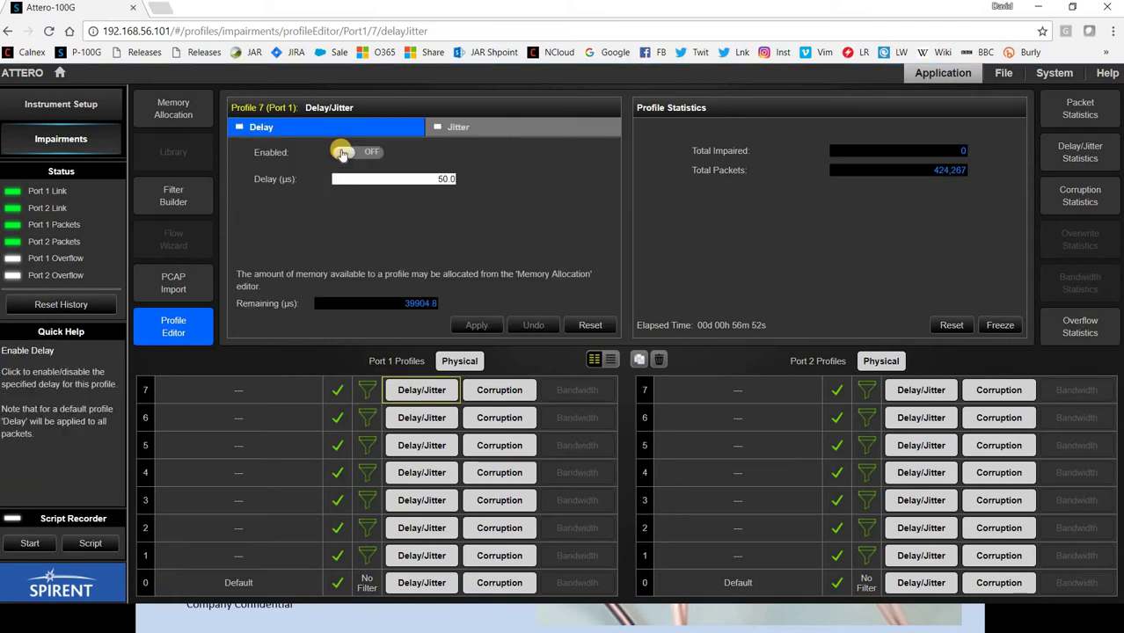
left_click(343, 153)
left_click(450, 179)
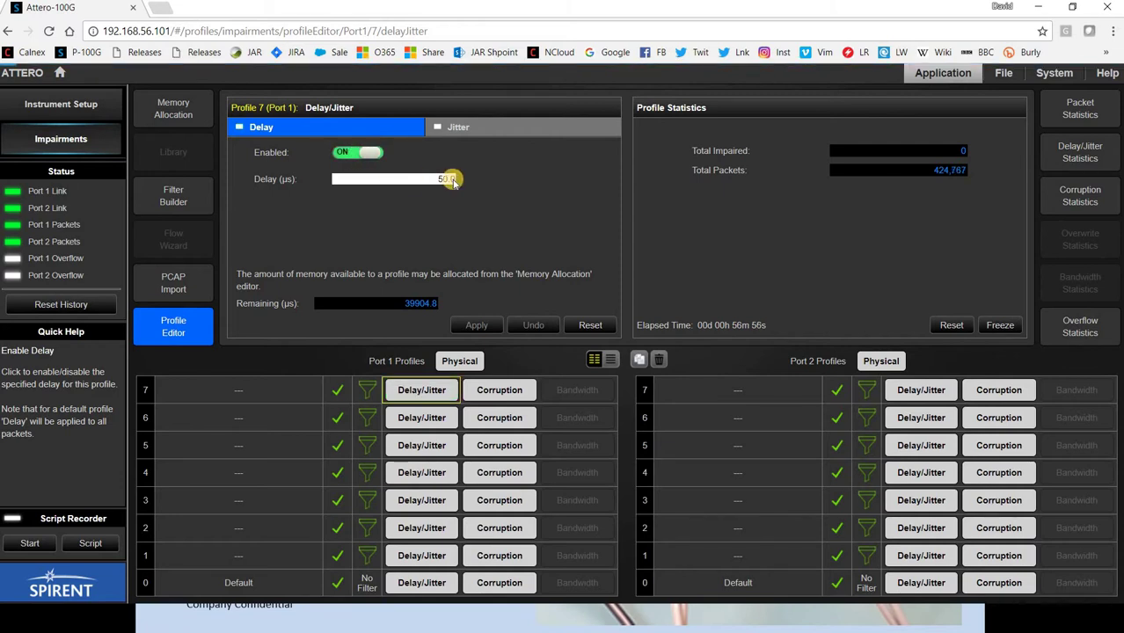
left_click(374, 153)
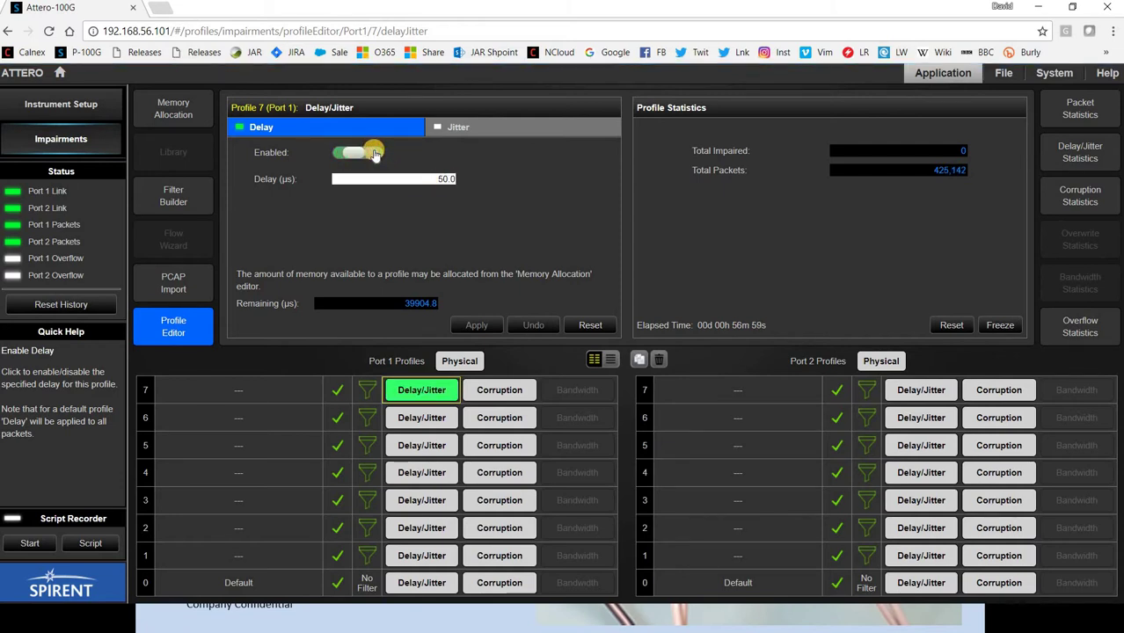
Inspect the jitter profile generation settings of Port 1 profile 7, and switch the Jitter impairment on and back off.
left_click(452, 129)
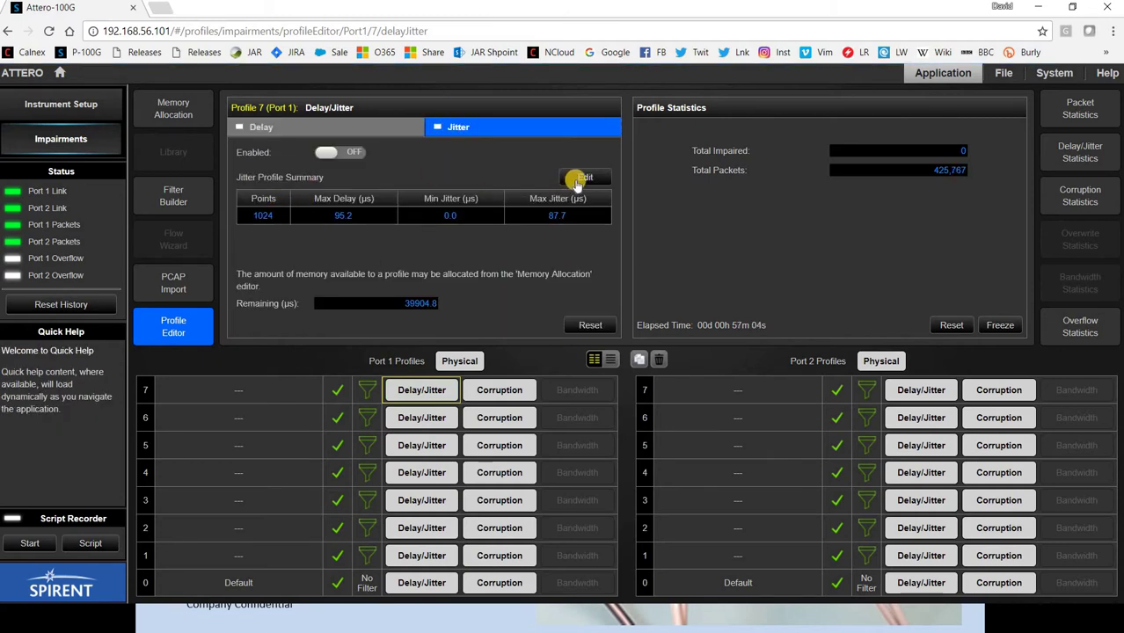
left_click(577, 180)
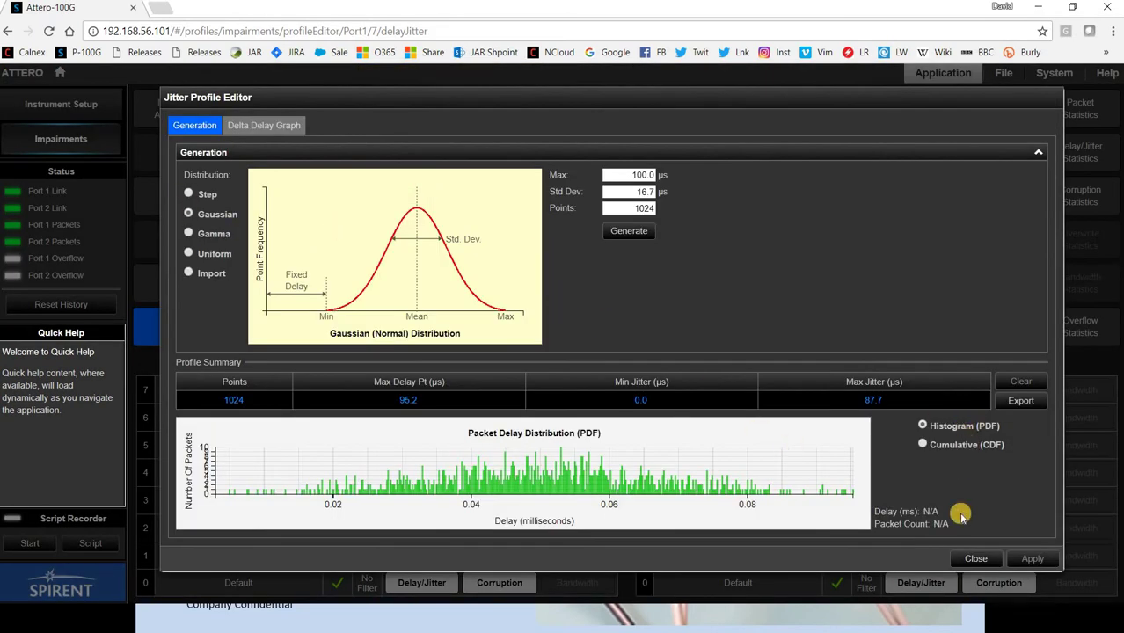
left_click(972, 559)
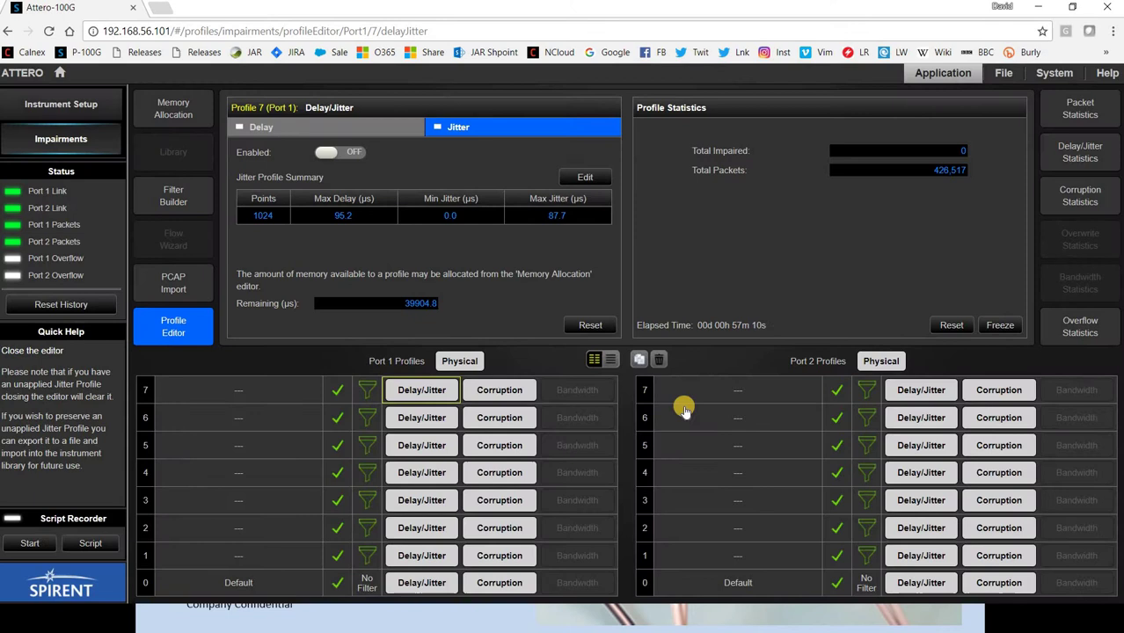
left_click(327, 156)
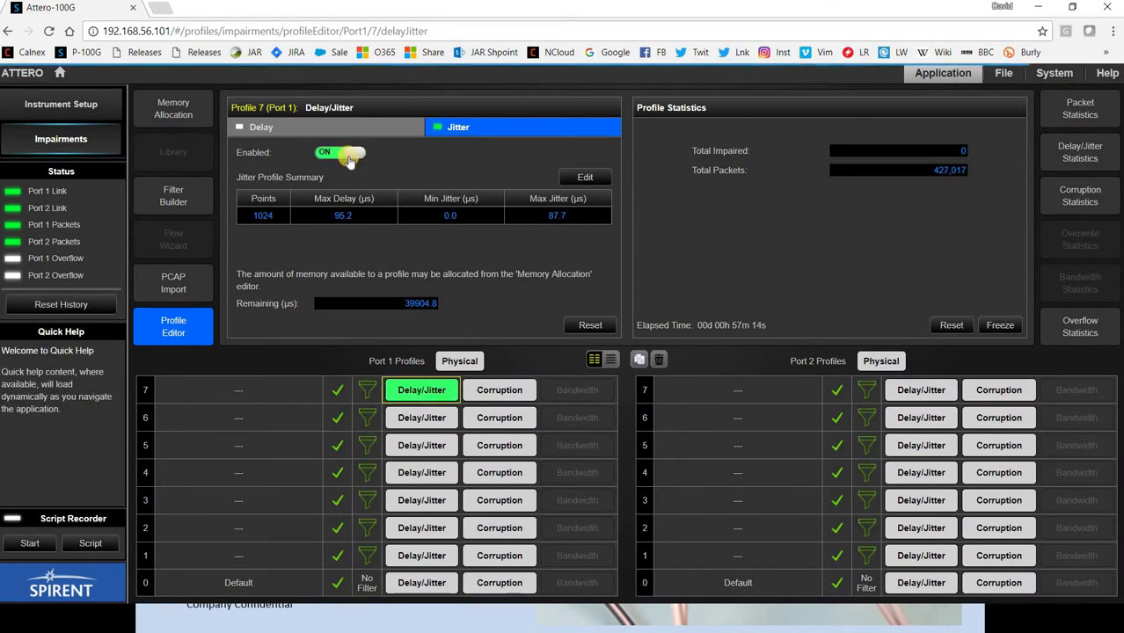
left_click(351, 155)
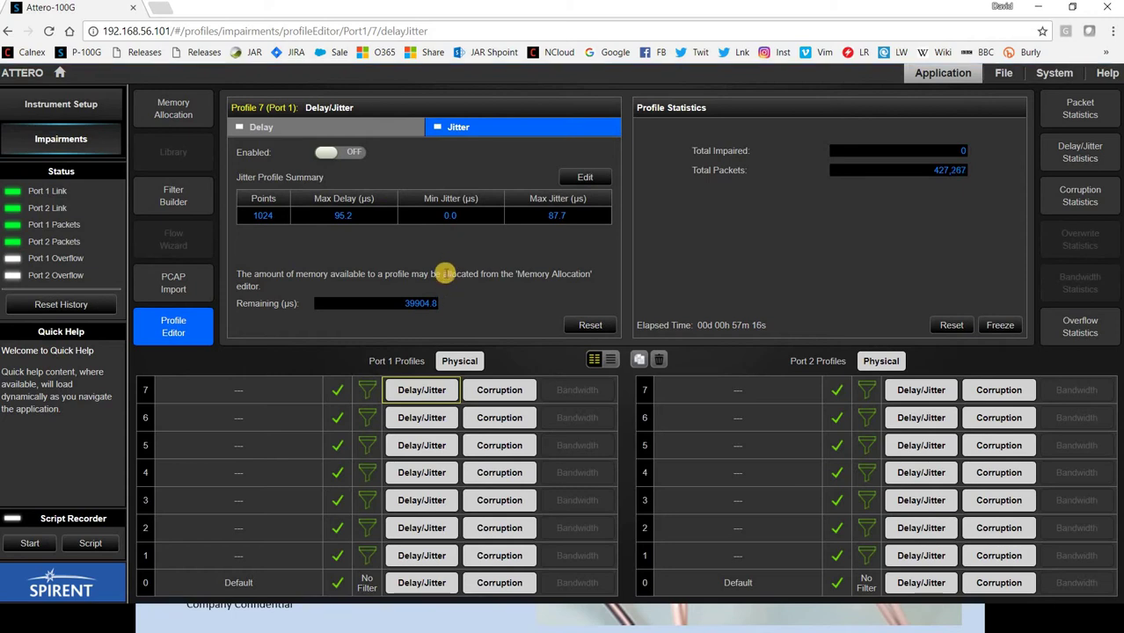
Choose the Burst type for Errored packet corruption on Port 1 profile 7, and switch the corruption on and back off.
left_click(479, 395)
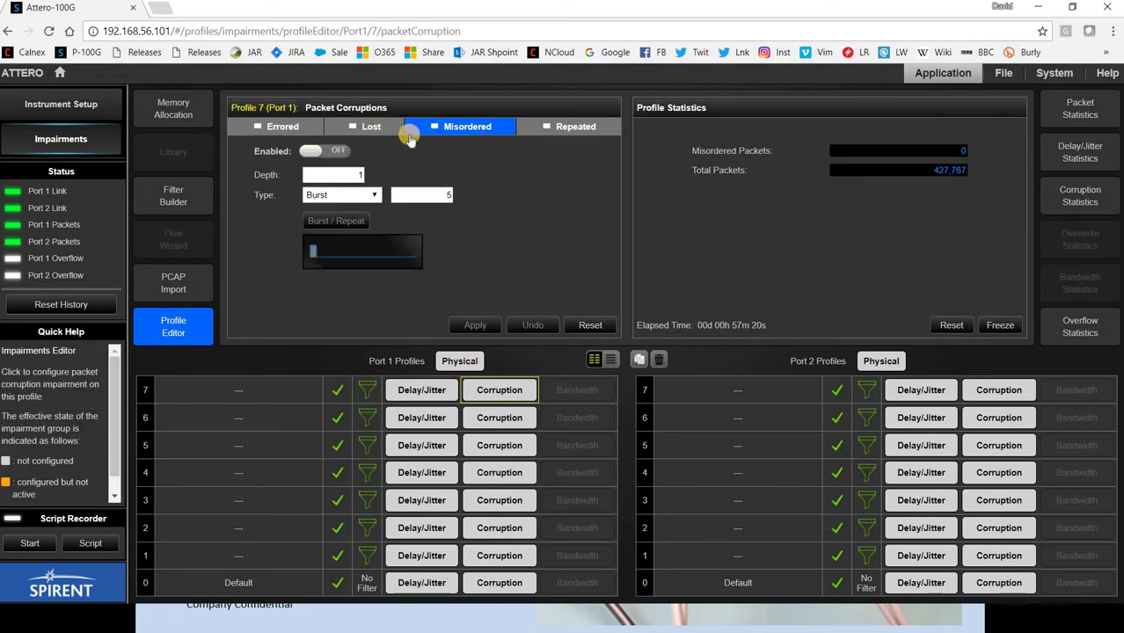
left_click(268, 126)
left_click(343, 174)
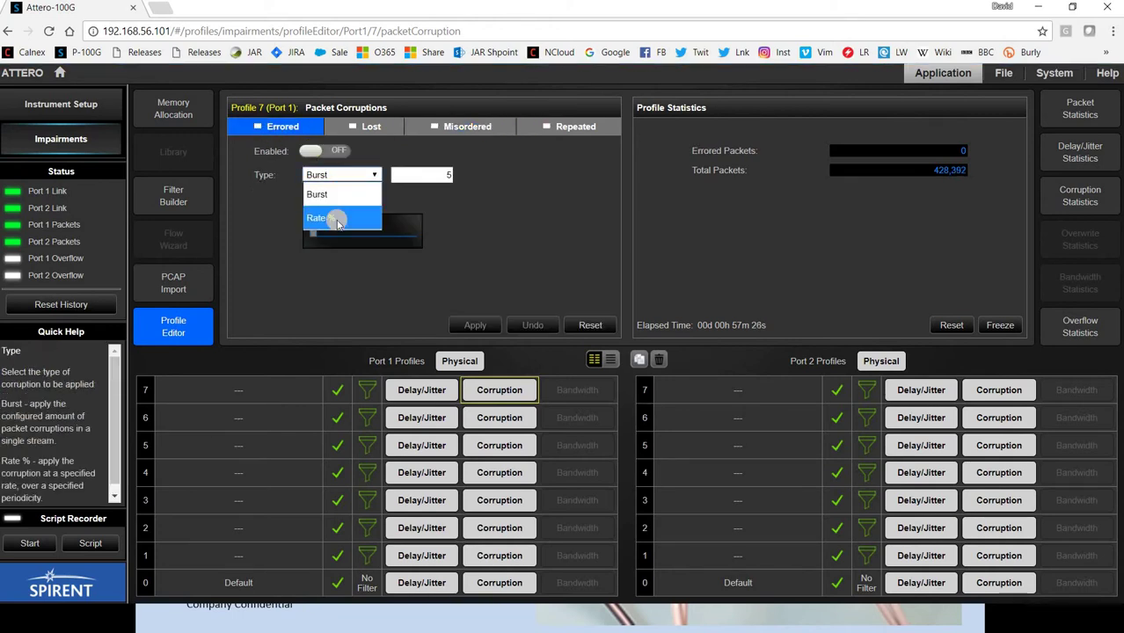
left_click(335, 191)
left_click(317, 153)
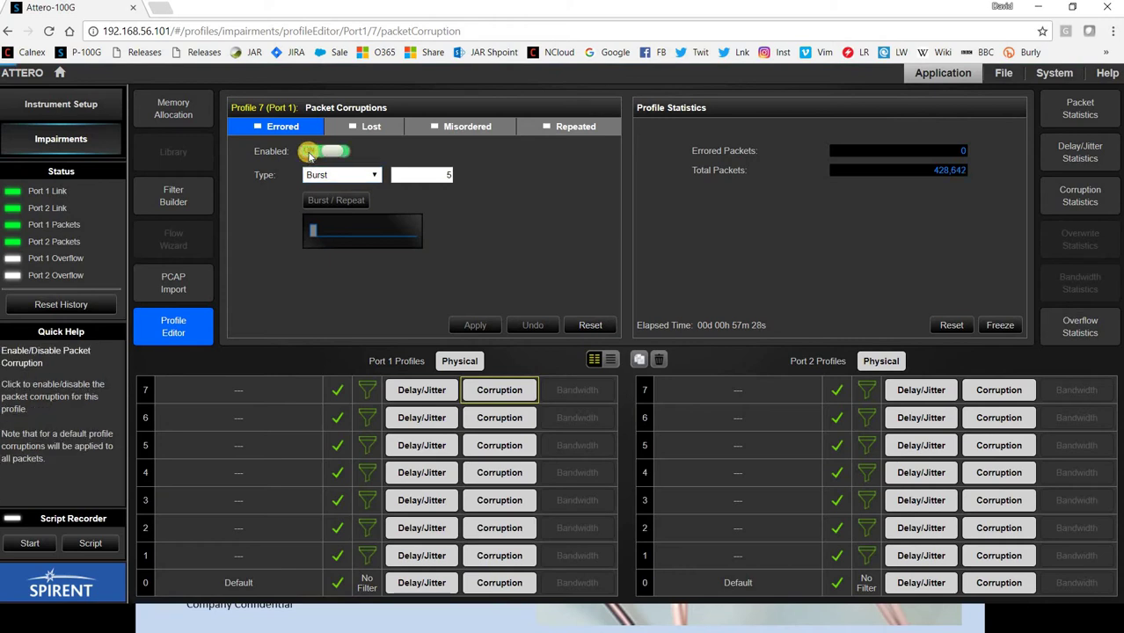
left_click(318, 152)
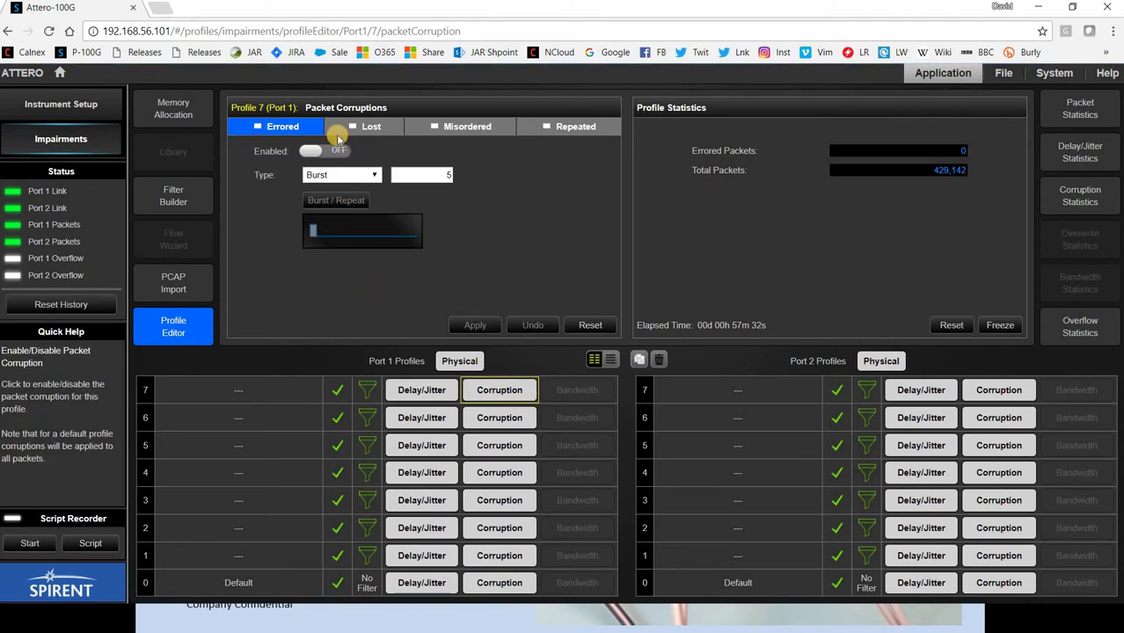
Check the type options for Lost packet corruption on Port 1 profile 7, and switch the corruption on and back off.
left_click(343, 129)
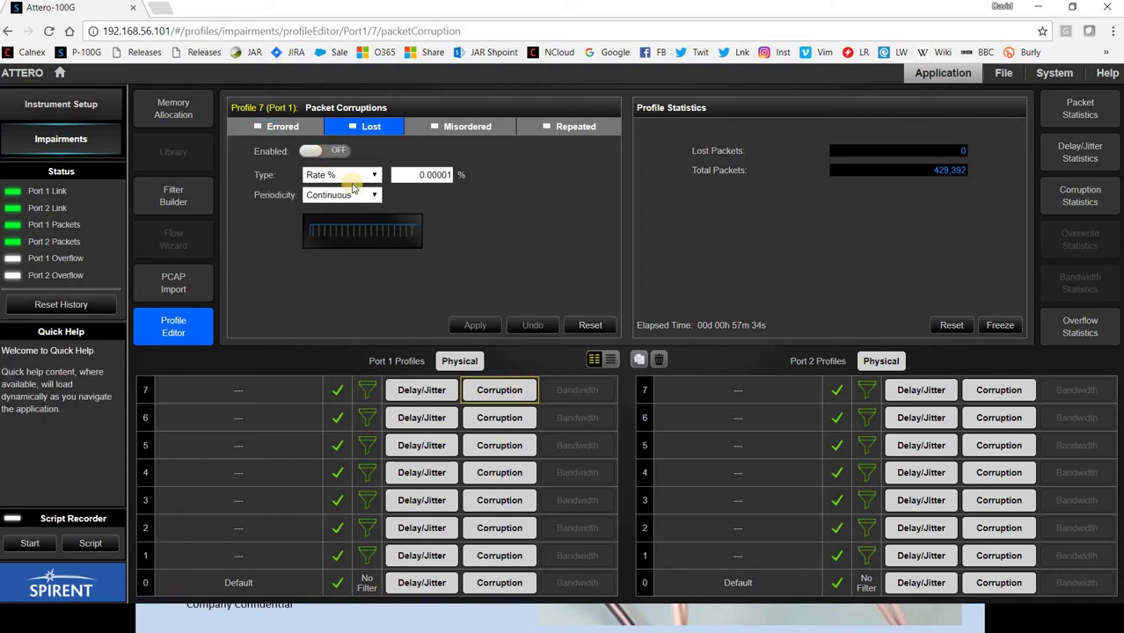
left_click(350, 176)
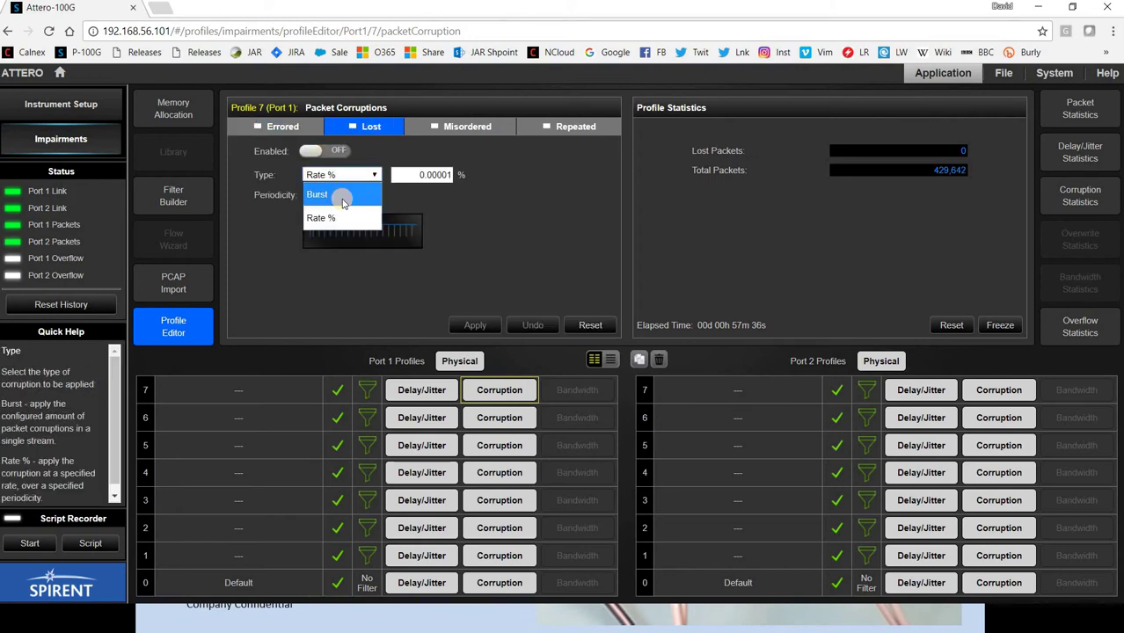
left_click(310, 153)
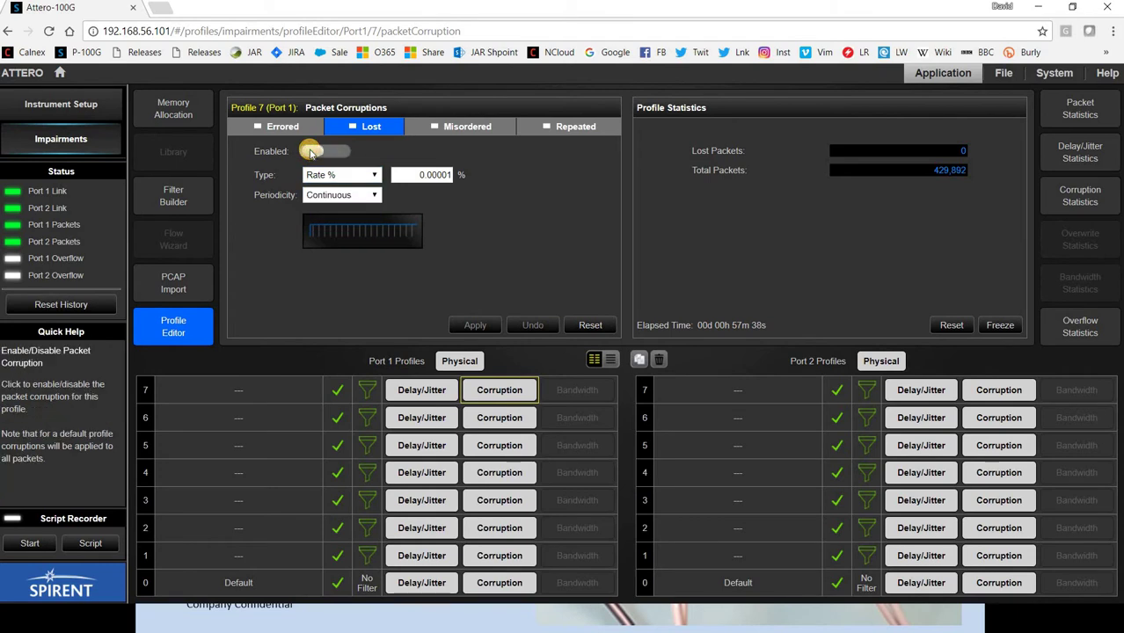
left_click(312, 153)
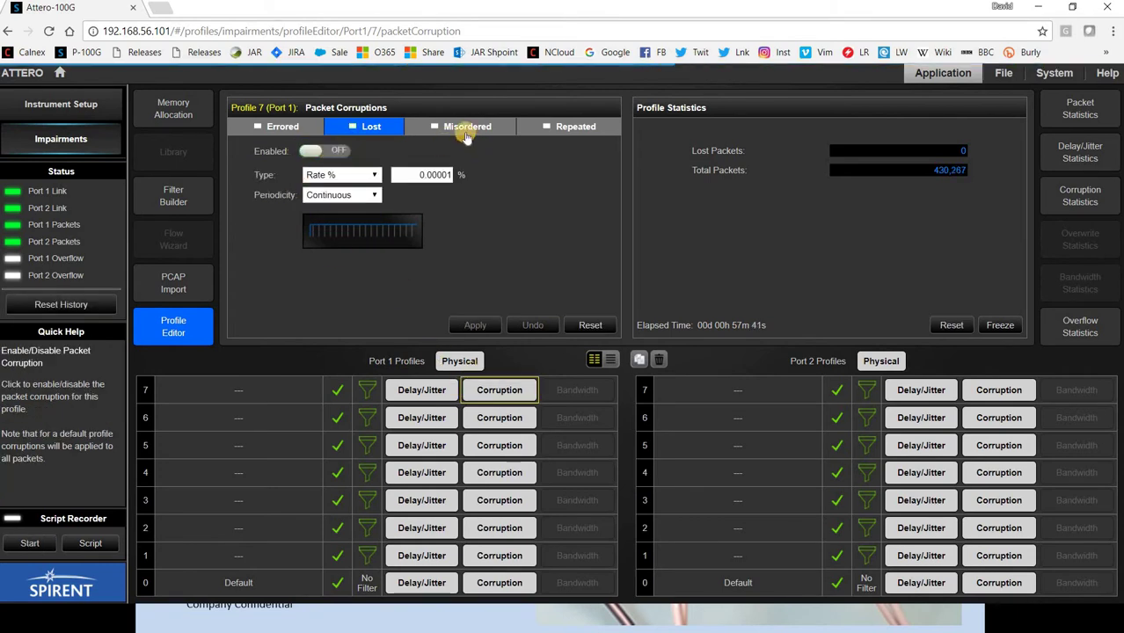
Switch the Misordered and Repeated packet corruptions of Port 1 profile 7 on and back off, one after the other.
left_click(415, 133)
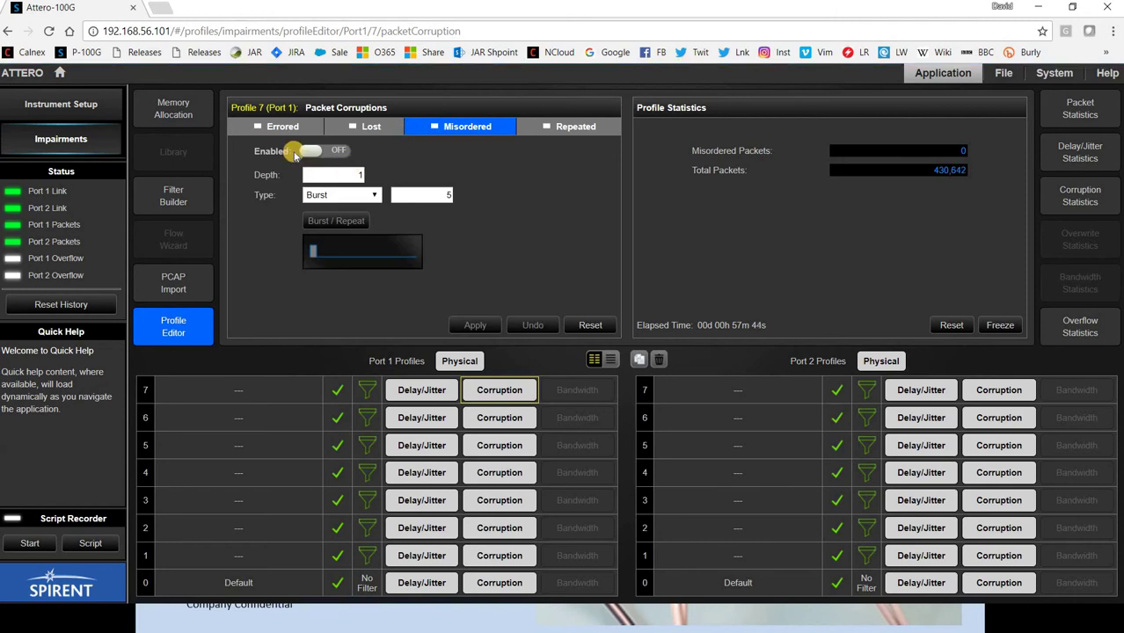
left_click(315, 152)
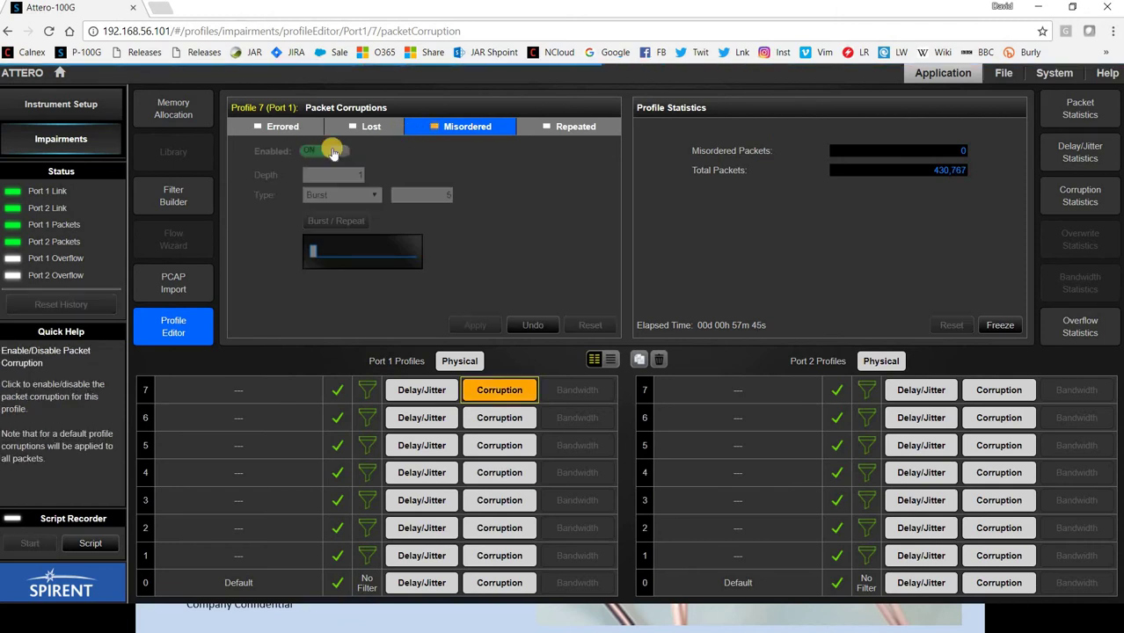
left_click(529, 127)
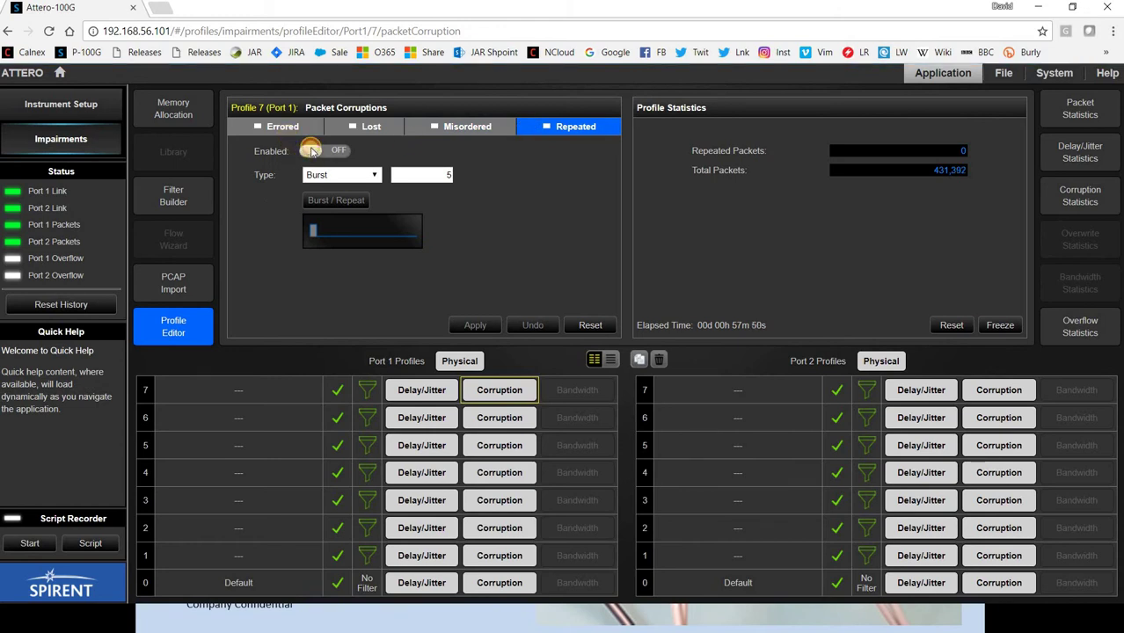
left_click(313, 152)
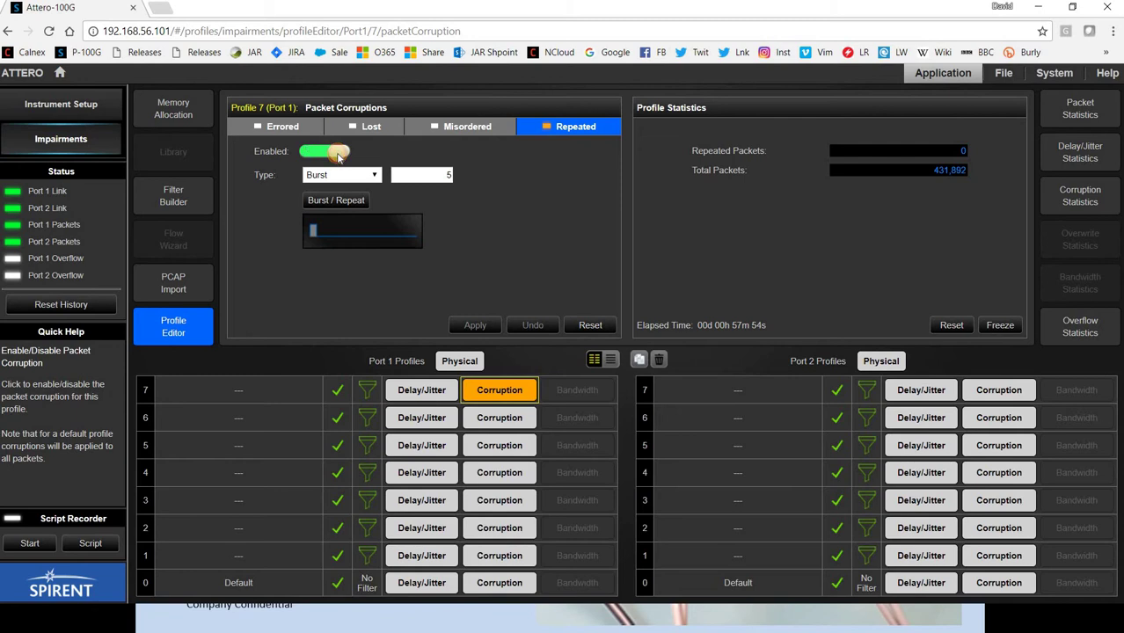
left_click(329, 157)
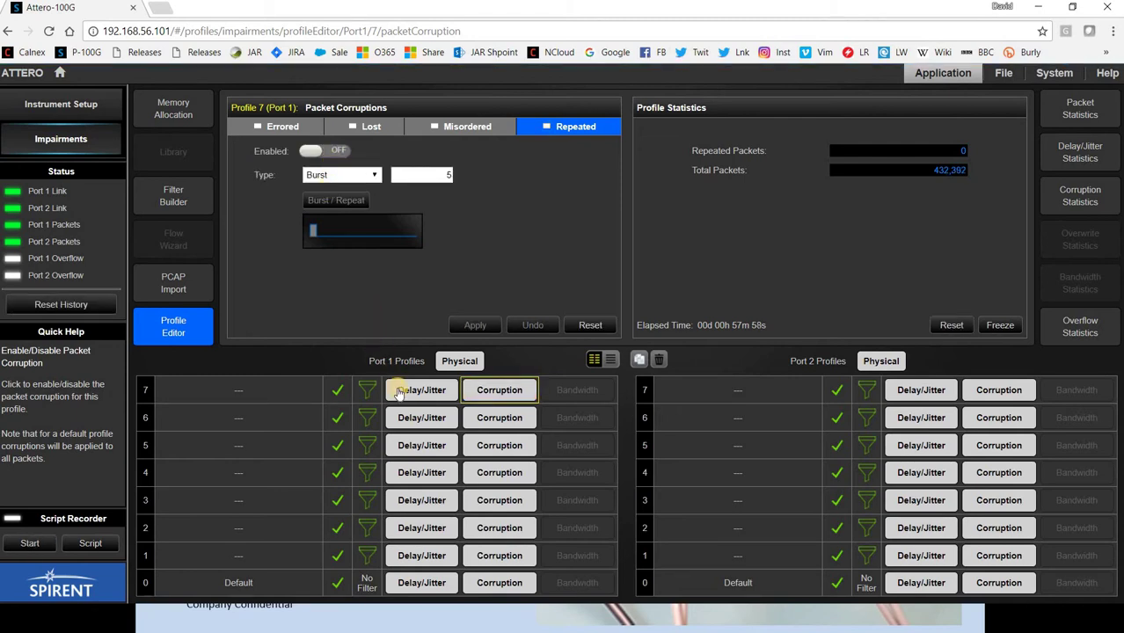
Enable Symbol Errors in the physical corruptions of Port 1, and disable them again.
mouse_move(397, 392)
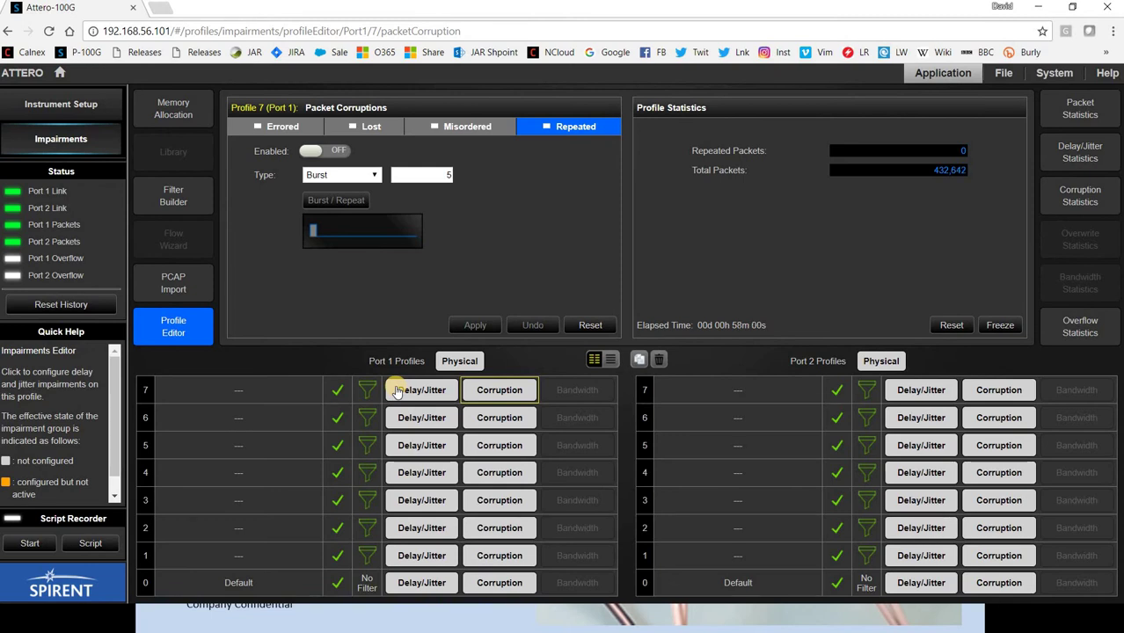
mouse_move(490, 394)
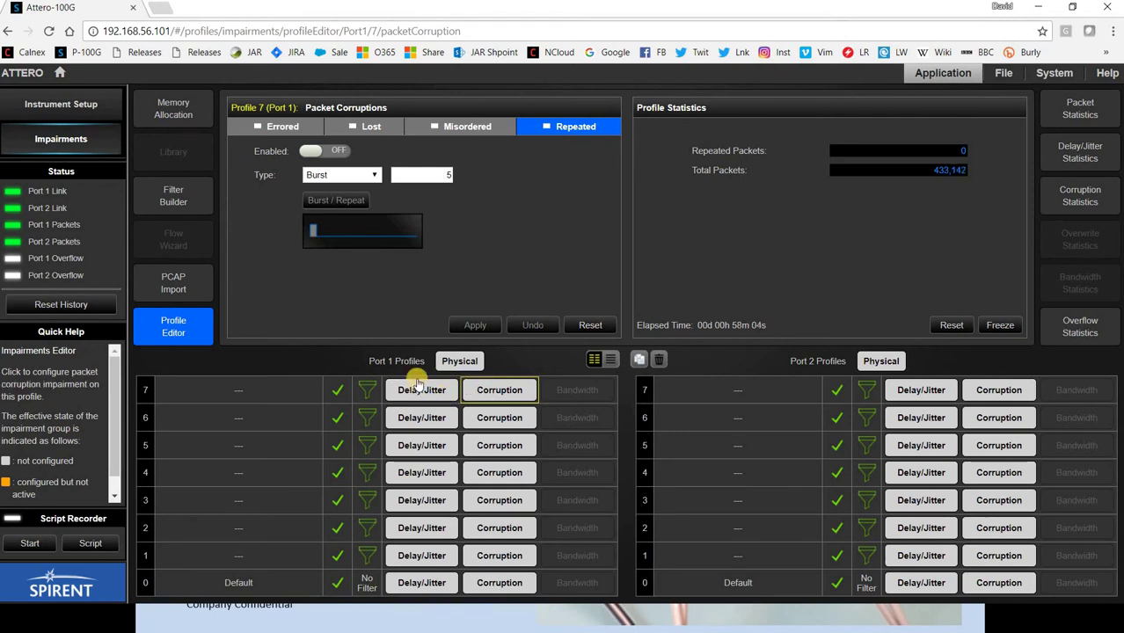
mouse_move(453, 364)
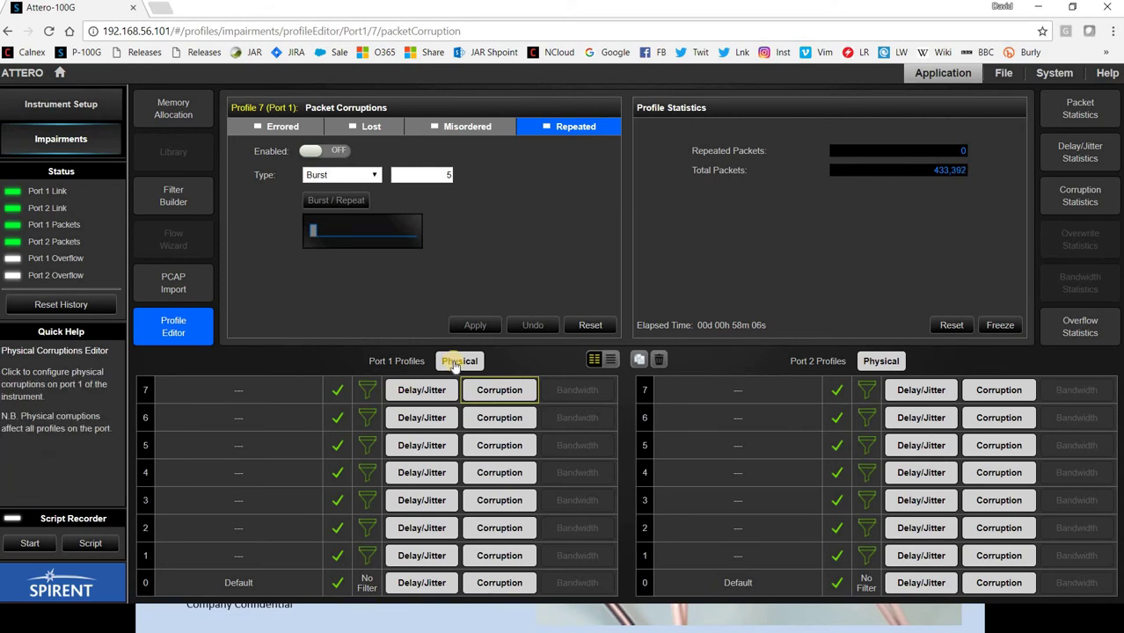
left_click(455, 363)
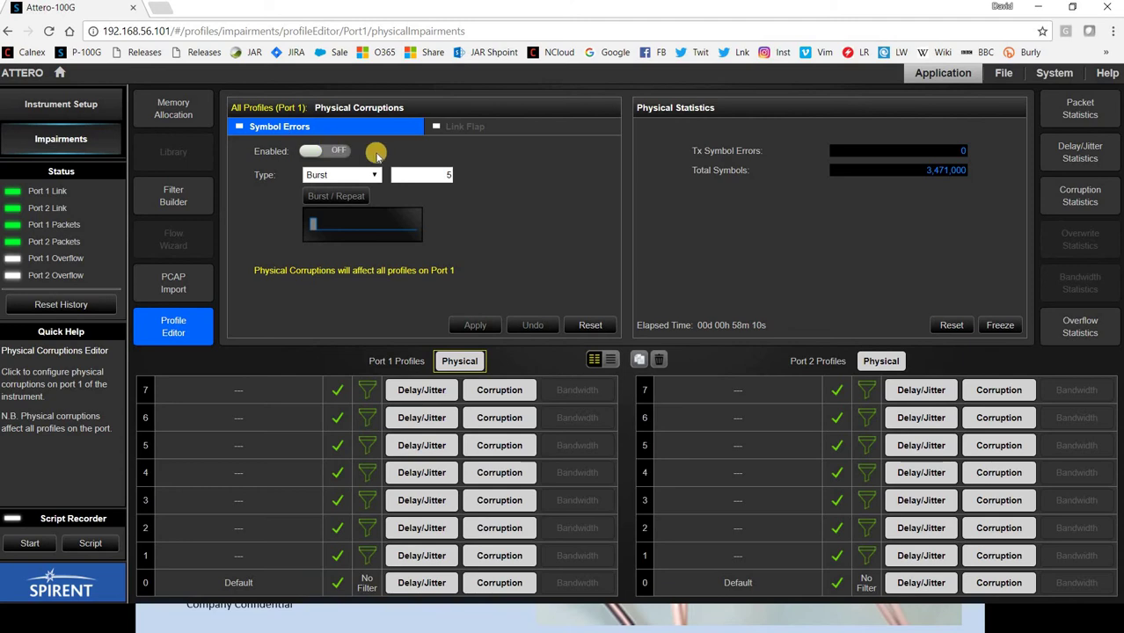
left_click(320, 151)
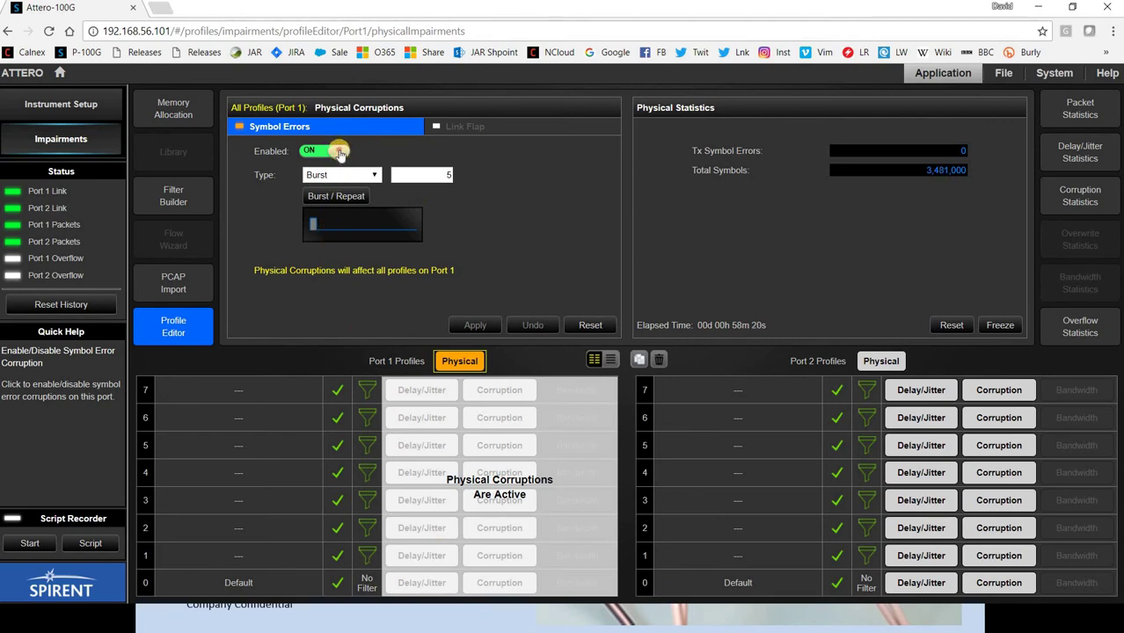
left_click(339, 152)
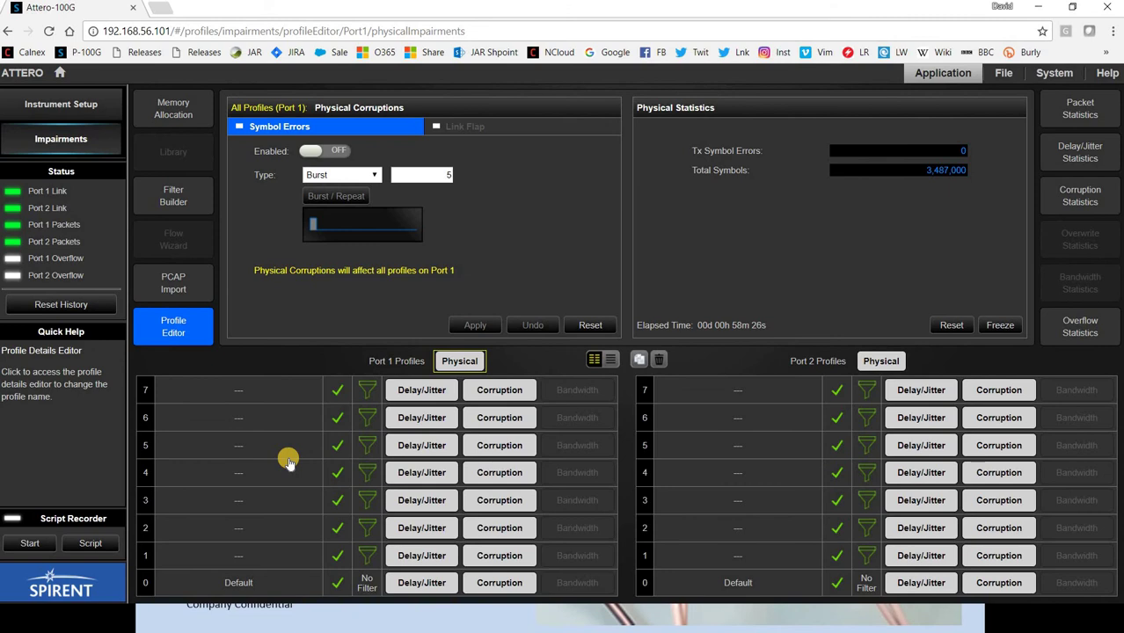
Cycle through the open windows to switch away from the Attero-100G browser page.
key("alt+Tab")
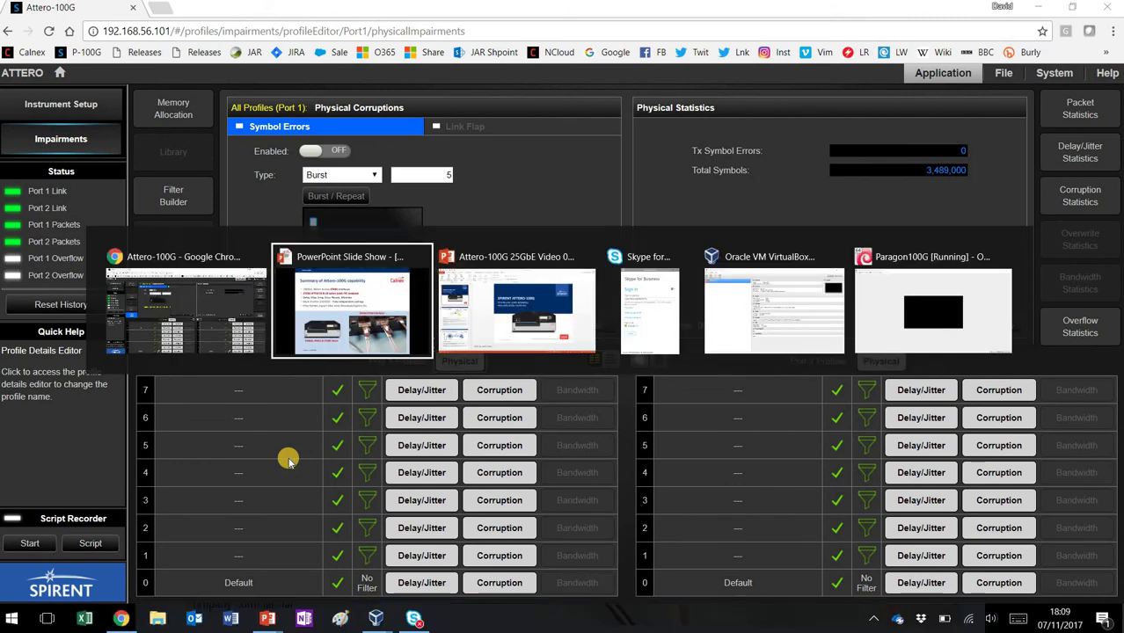
key("alt+Tab")
key("alt+Tab")
key("alt+Tab")
key("alt+Tab")
key("alt+Tab")
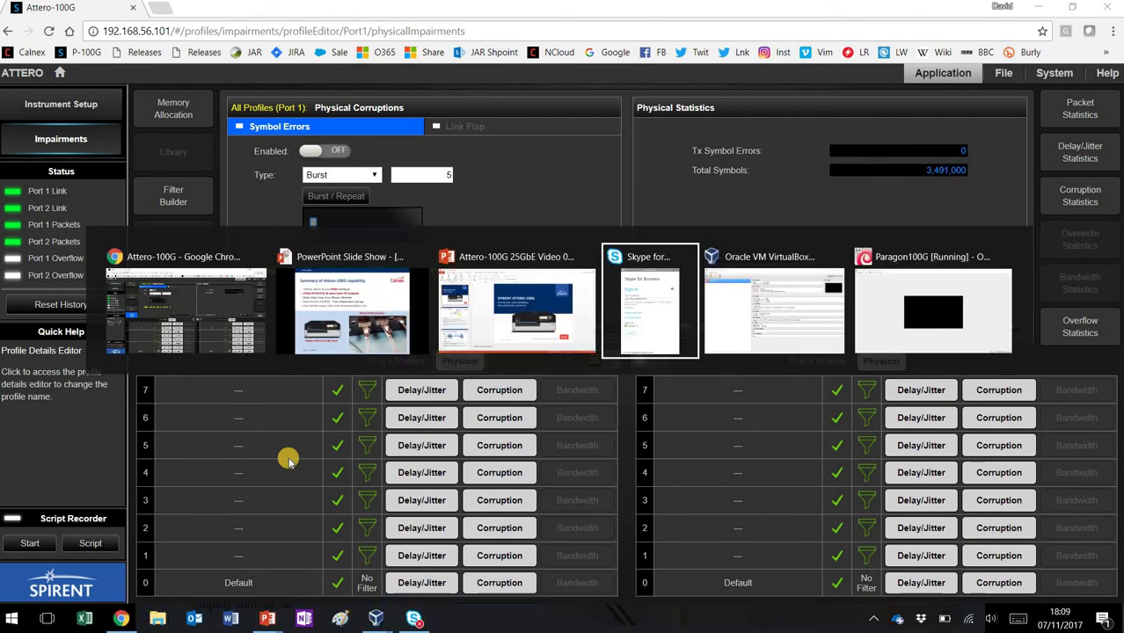